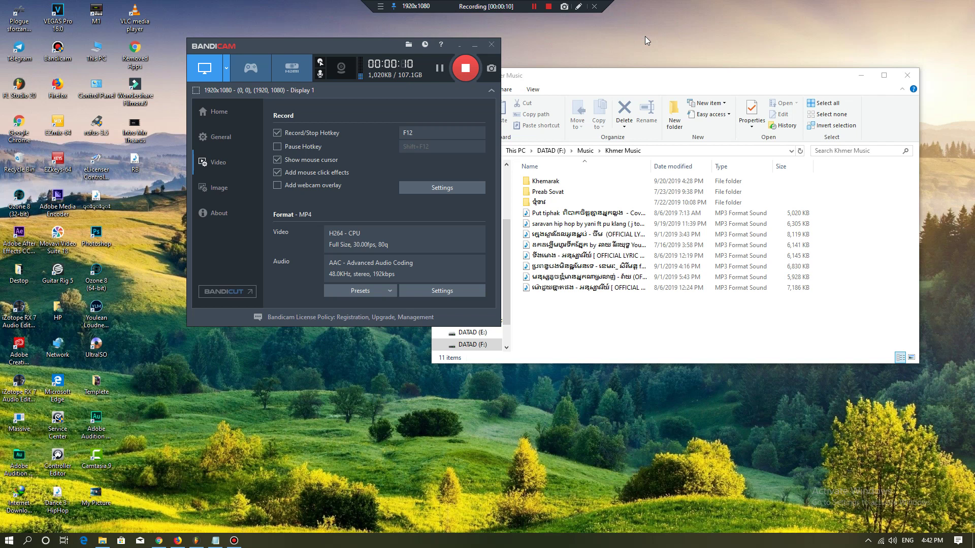
pyautogui.rightClick(645, 35)
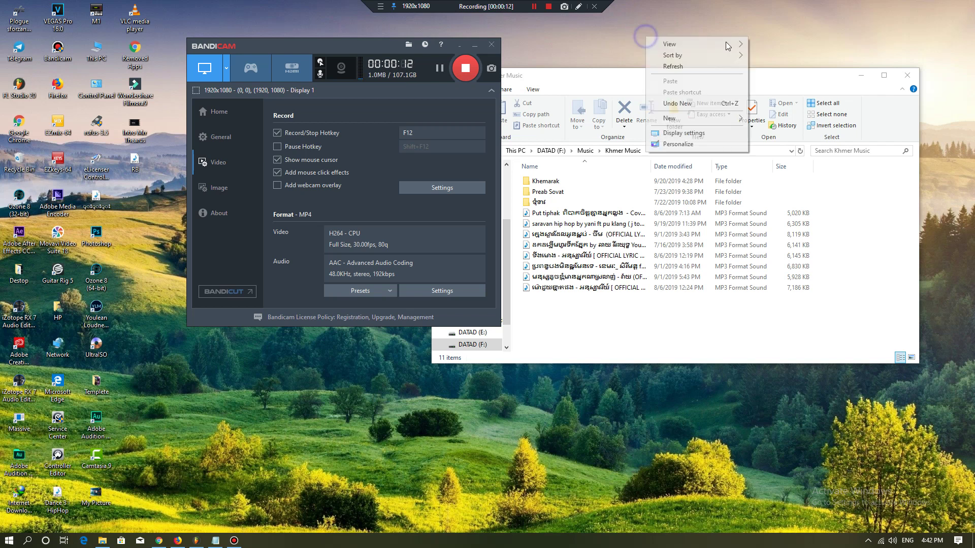
pyautogui.click(692, 66)
pyautogui.rightClick(629, 51)
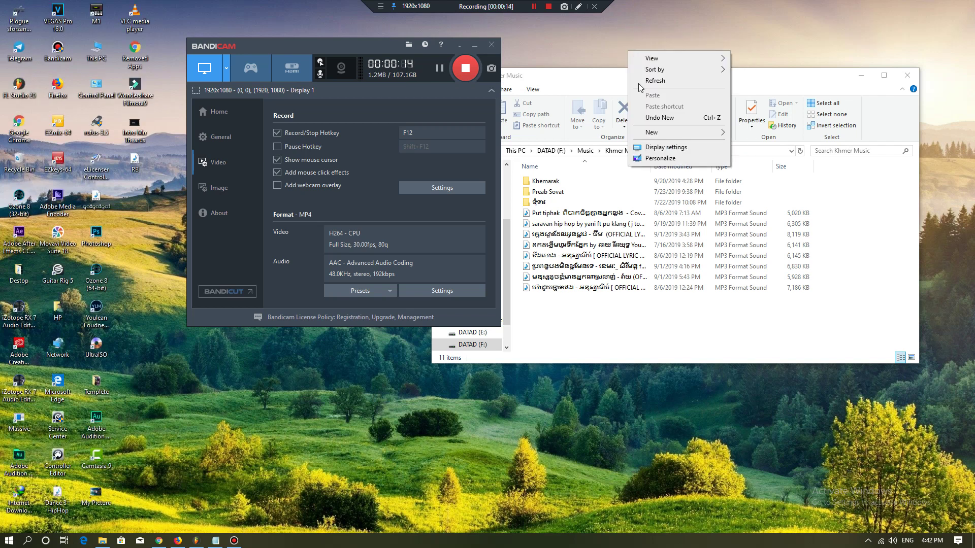
pyautogui.click(651, 81)
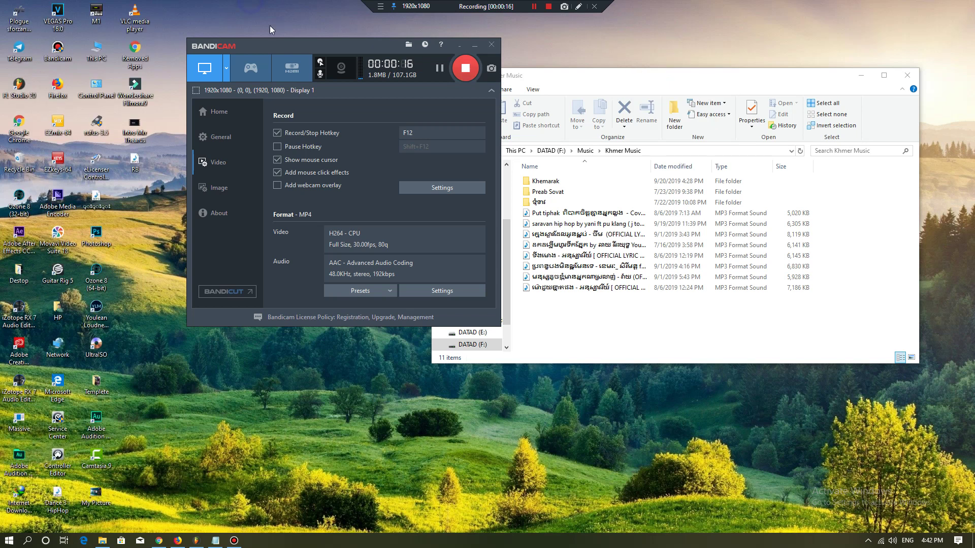
pyautogui.rightClick(250, 1)
pyautogui.click(283, 30)
pyautogui.rightClick(173, 2)
pyautogui.click(217, 28)
pyautogui.rightClick(251, 23)
pyautogui.click(263, 31)
pyautogui.rightClick(251, 5)
pyautogui.click(270, 29)
pyautogui.rightClick(255, 4)
pyautogui.click(274, 29)
pyautogui.rightClick(221, 4)
pyautogui.click(236, 29)
pyautogui.rightClick(173, 354)
pyautogui.click(192, 382)
pyautogui.rightClick(183, 371)
pyautogui.click(213, 403)
pyautogui.rightClick(118, 322)
pyautogui.click(153, 354)
pyautogui.rightClick(148, 273)
pyautogui.click(173, 302)
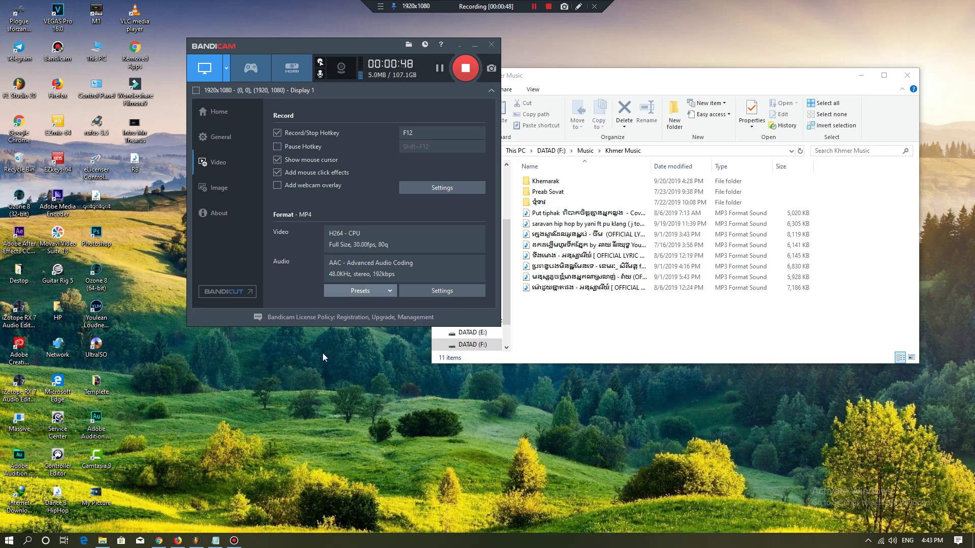
pyautogui.rightClick(311, 394)
pyautogui.click(330, 424)
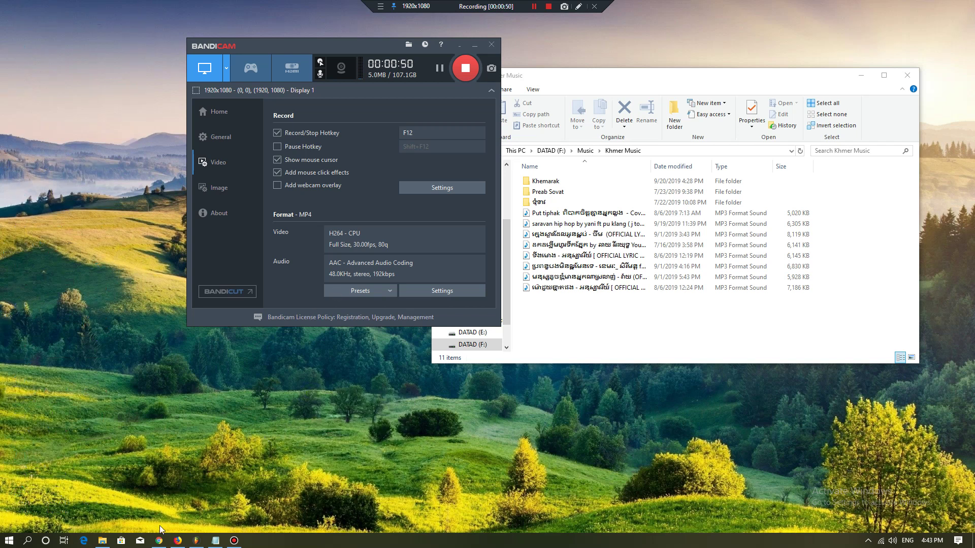
# Switch to Firefox and show the channel's analytics overview for the Lifetime period.
pyautogui.click(178, 540)
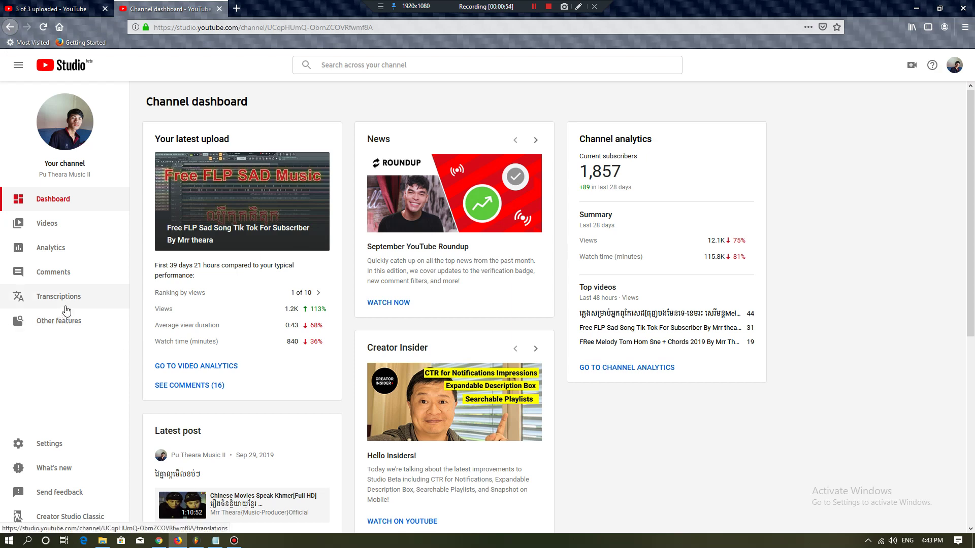
pyautogui.scroll(-1, 452, 275)
pyautogui.scroll(-6, 452, 276)
pyautogui.scroll(7, 304, 284)
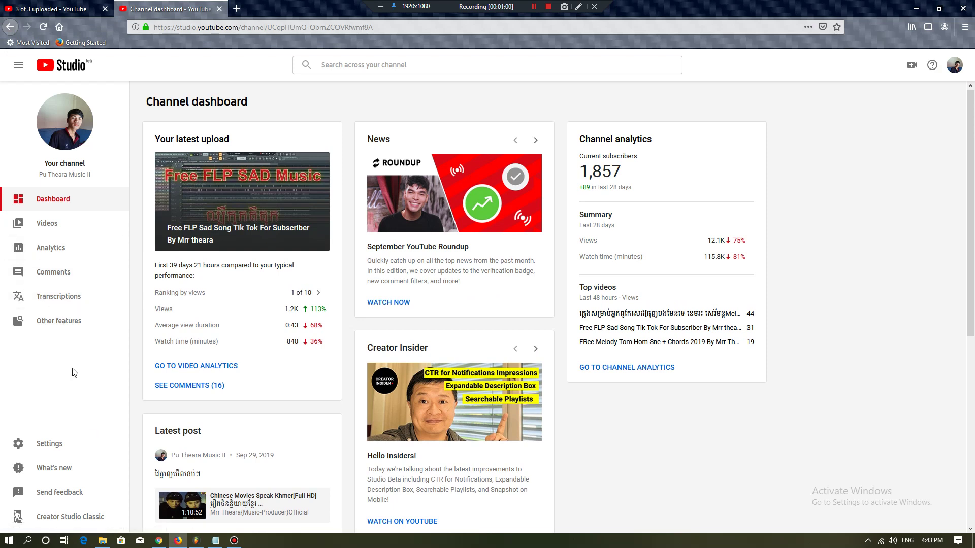
pyautogui.click(55, 248)
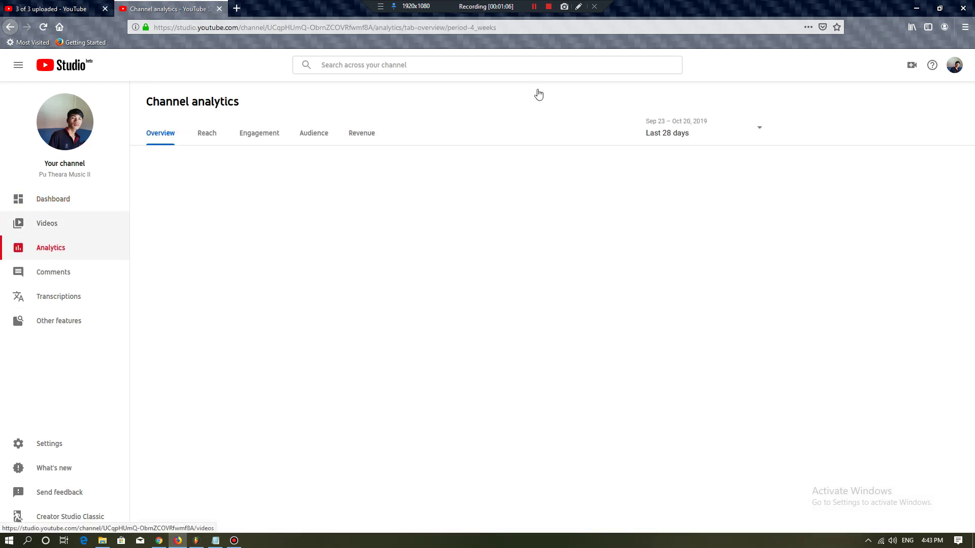
pyautogui.click(681, 136)
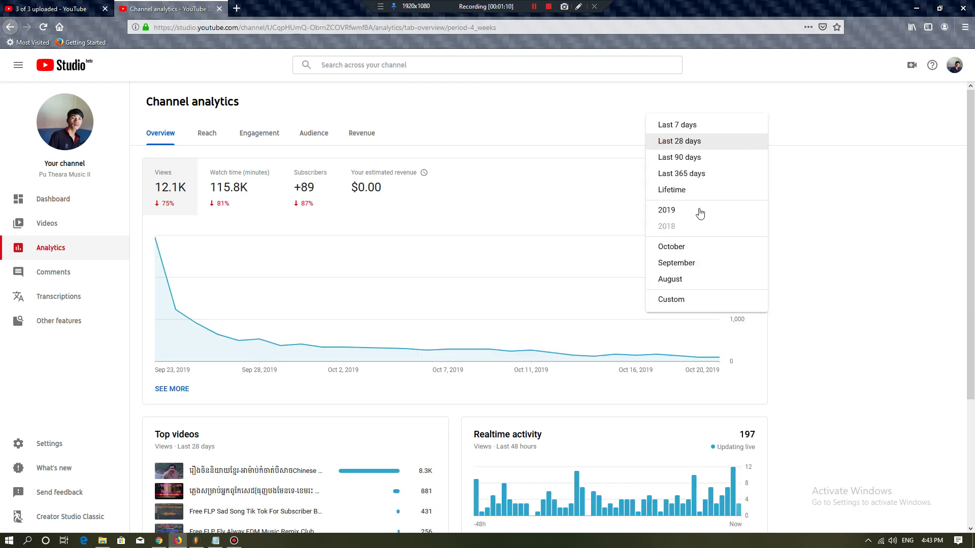
pyautogui.click(683, 191)
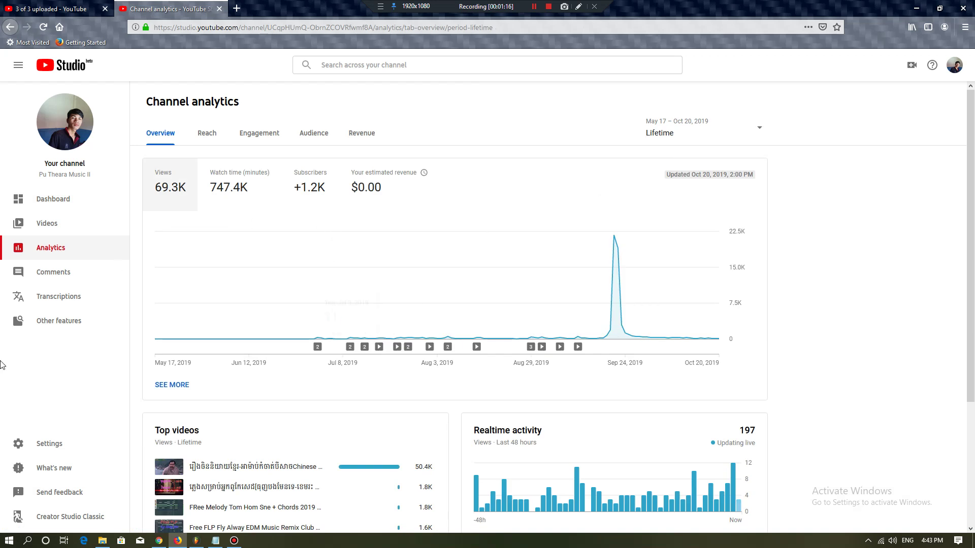
# Start a feedback message in YouTube Studio and fill it with the full monetization review request copied from the open Notepad document.
pyautogui.click(64, 492)
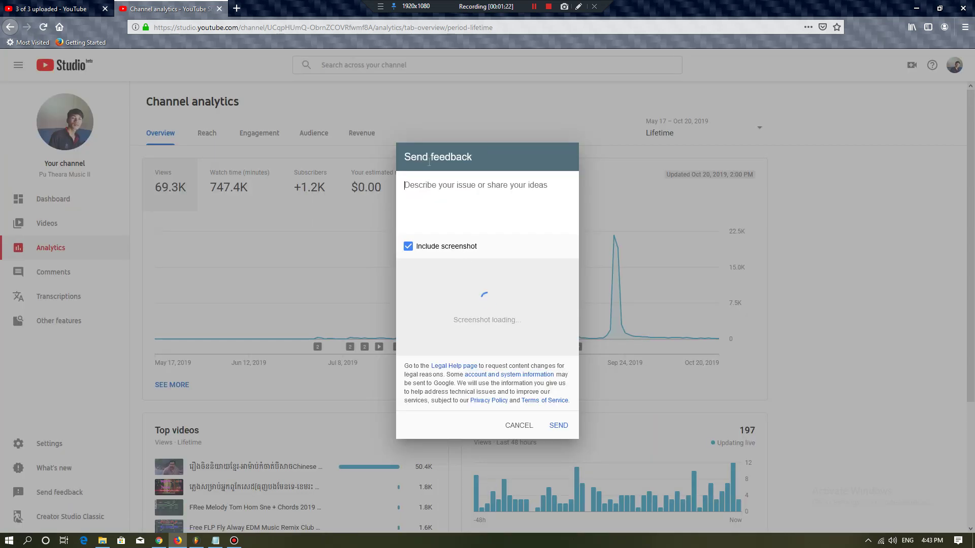
pyautogui.click(216, 541)
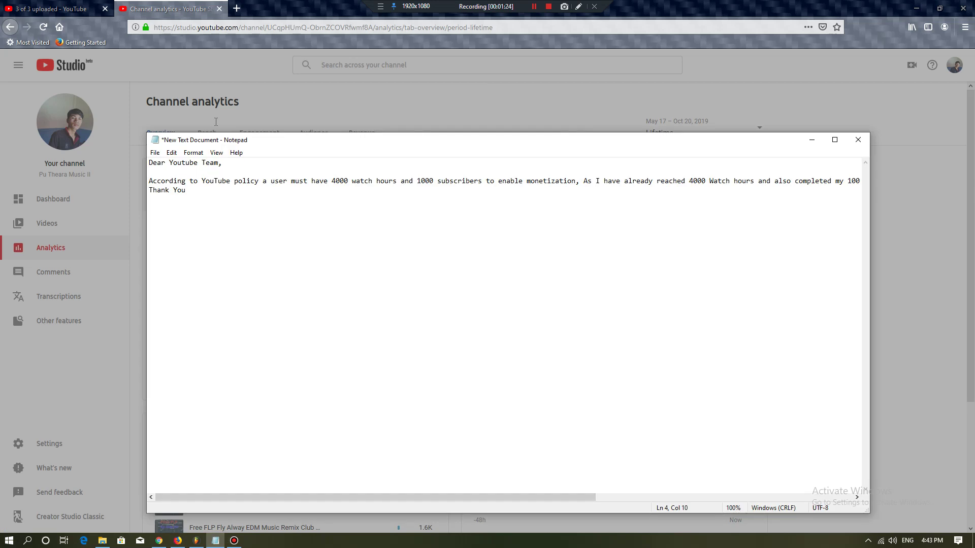
pyautogui.moveTo(215, 146); pyautogui.dragTo(504, 142)
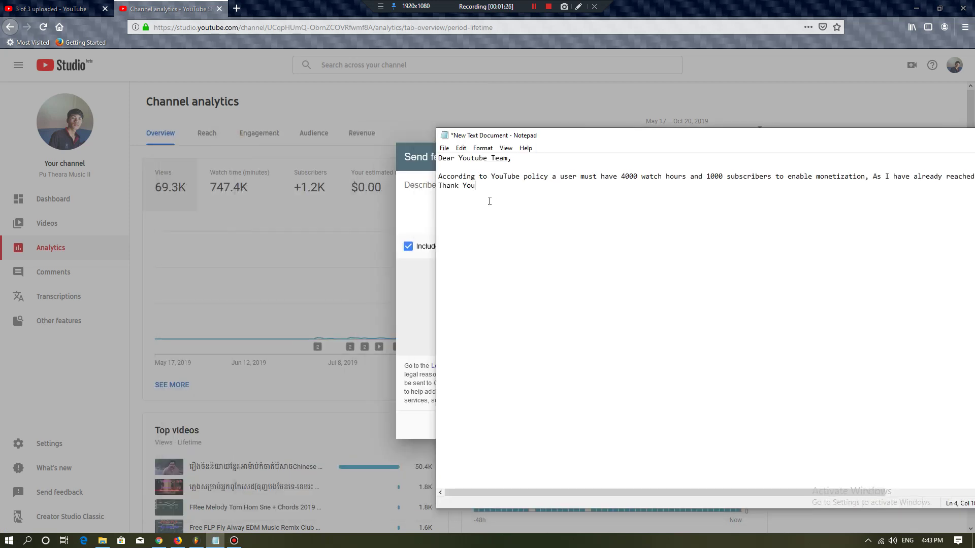
pyautogui.hotkey('ctrl', 'a')
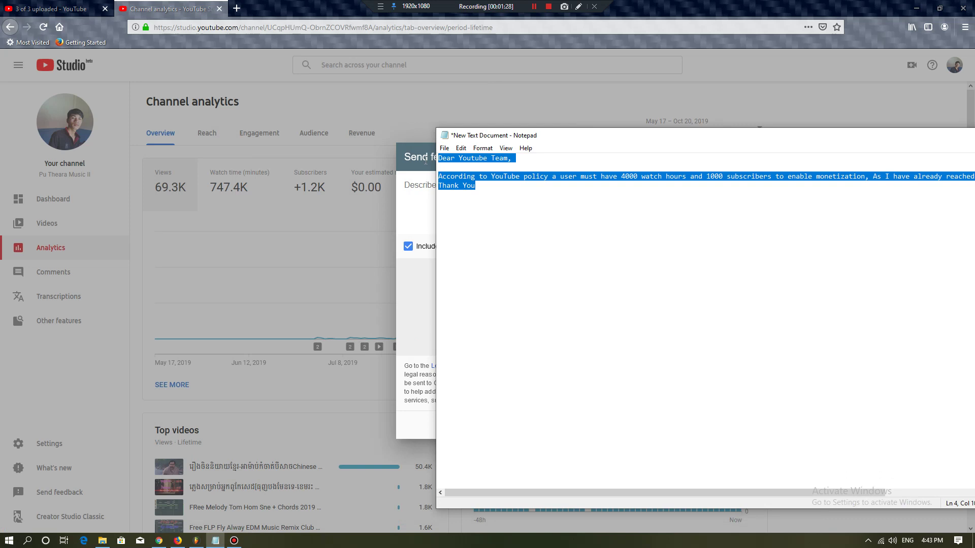
pyautogui.click(417, 186)
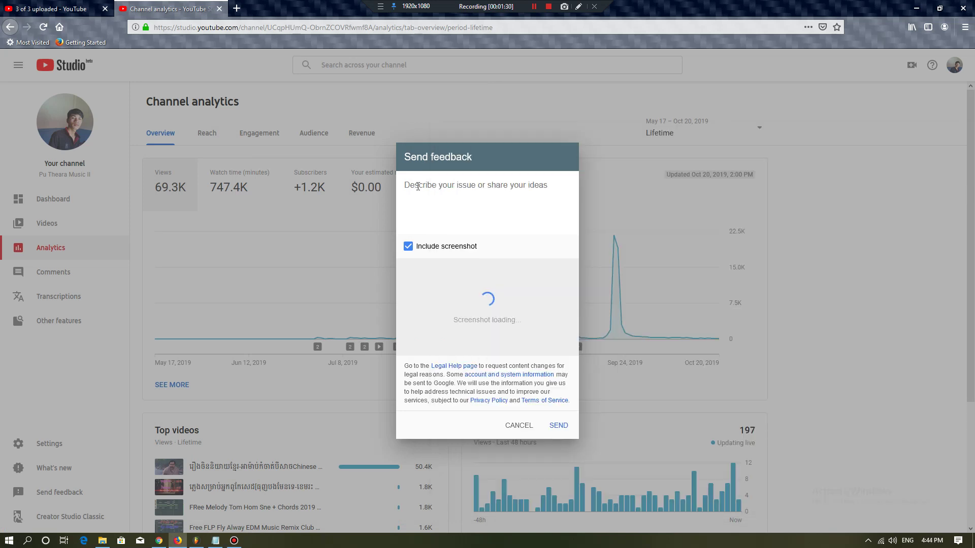
pyautogui.hotkey('ctrl', 'v')
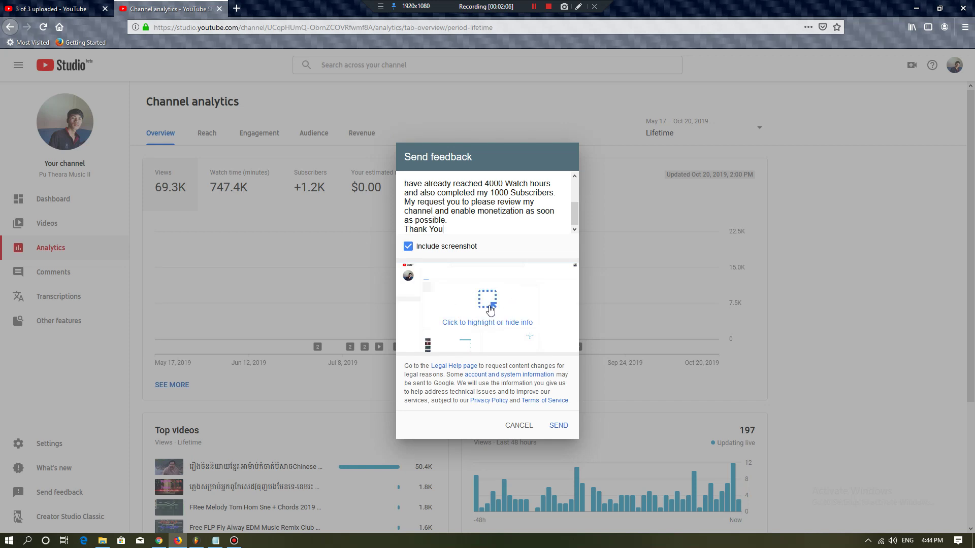
# Highlight the views, watch time, subscribers and estimated revenue figures in the feedback screenshot and send the feedback.
pyautogui.click(487, 309)
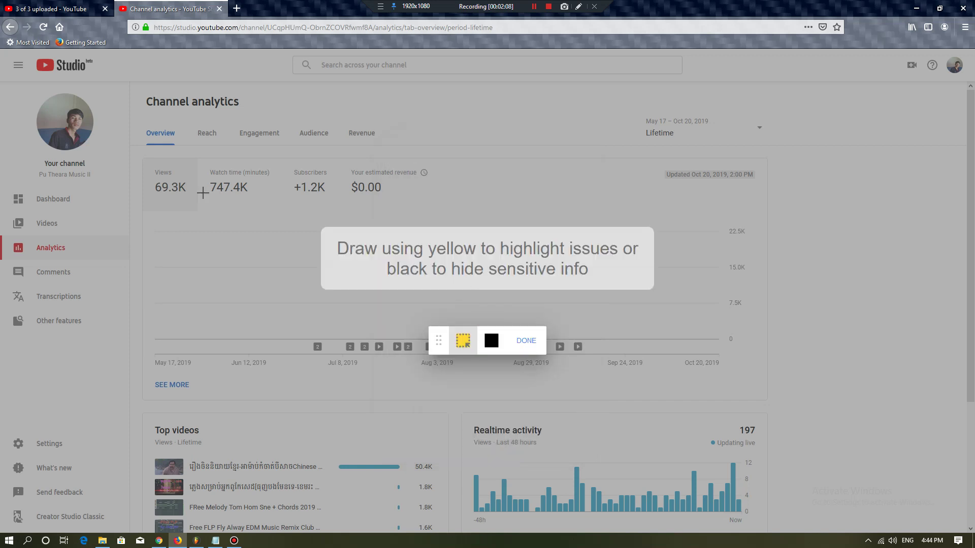
pyautogui.moveTo(141, 160); pyautogui.dragTo(433, 209)
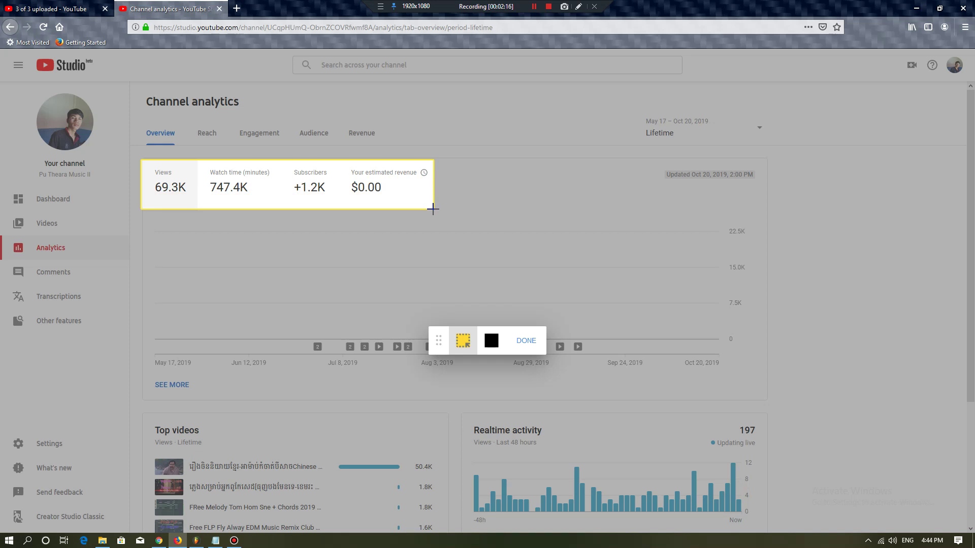
pyautogui.click(533, 342)
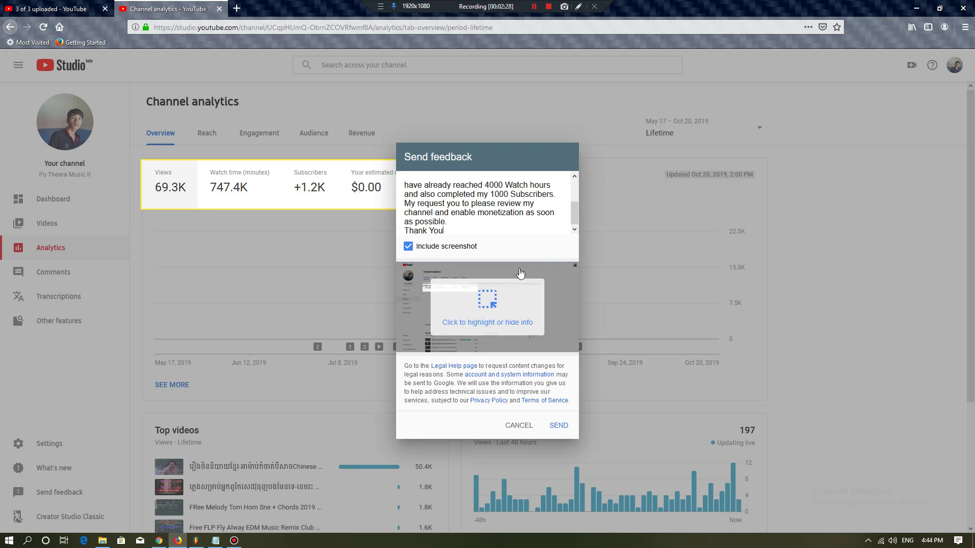
pyautogui.click(558, 426)
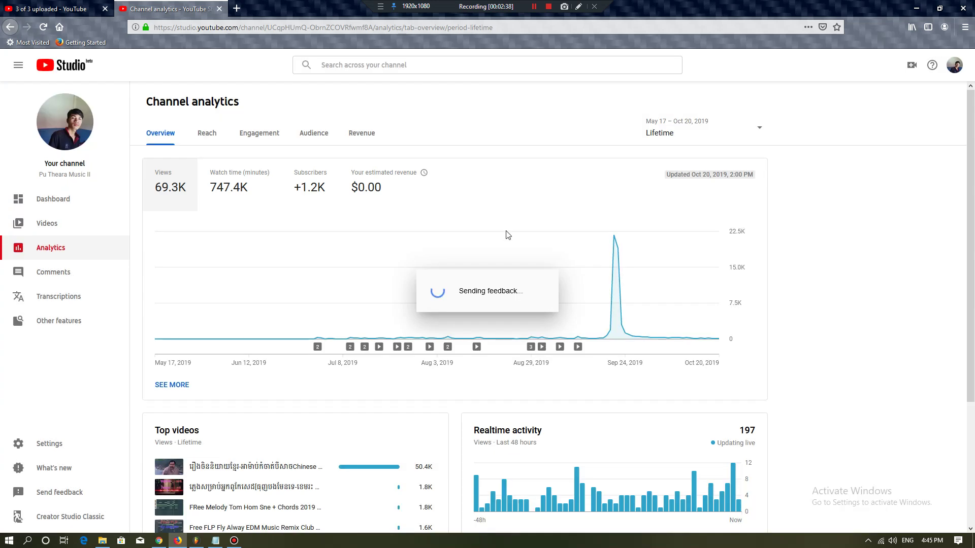
# Go back to Creator Studio Classic, skipping the survey about why it is still needed.
pyautogui.click(4, 470)
pyautogui.click(70, 516)
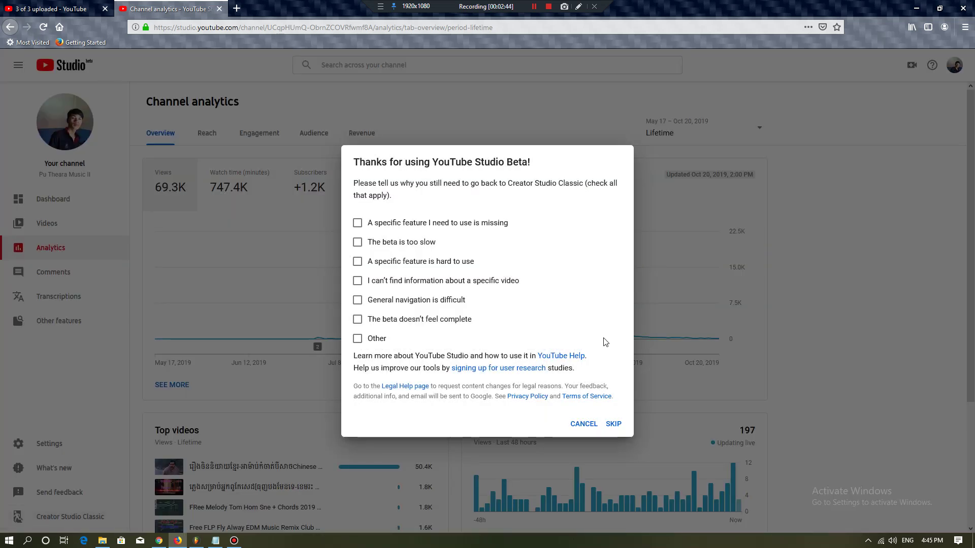
pyautogui.click(615, 425)
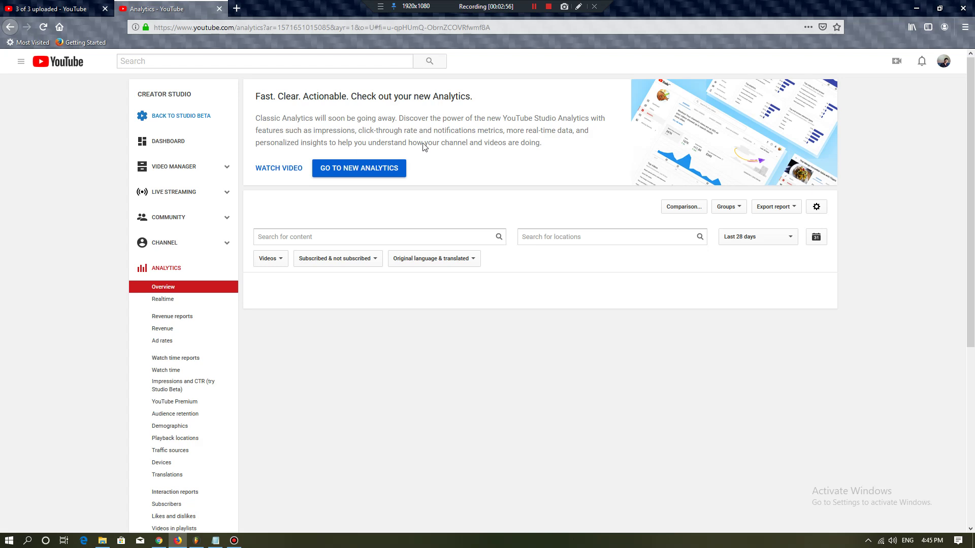
# Open the Monetization page of the channel settings and examine the account status and application steps.
pyautogui.scroll(-5, 419, 134)
pyautogui.scroll(5, 415, 141)
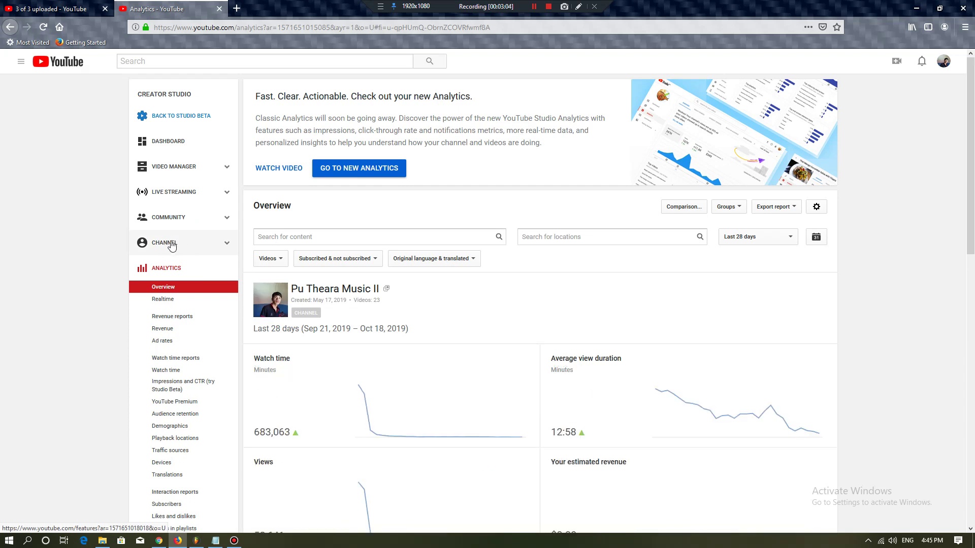
pyautogui.click(156, 245)
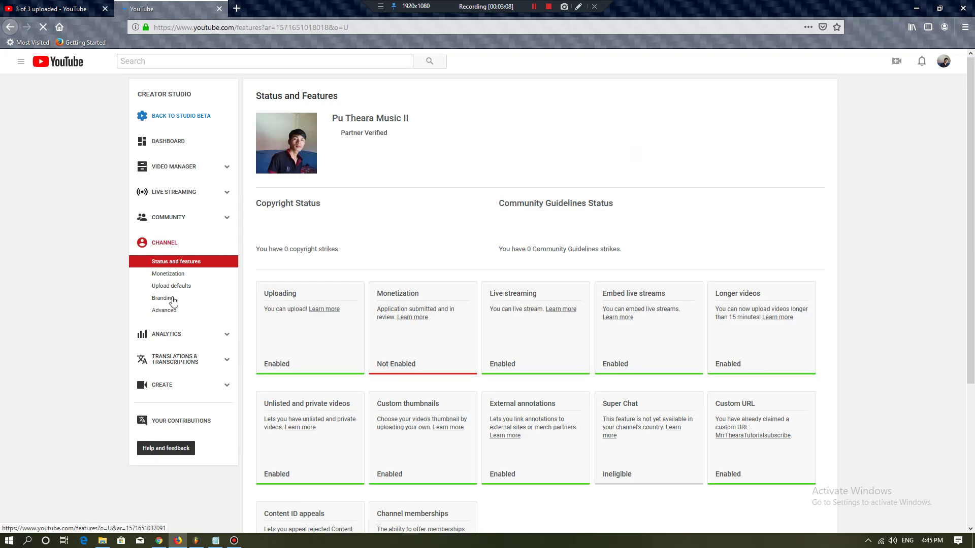
pyautogui.click(171, 274)
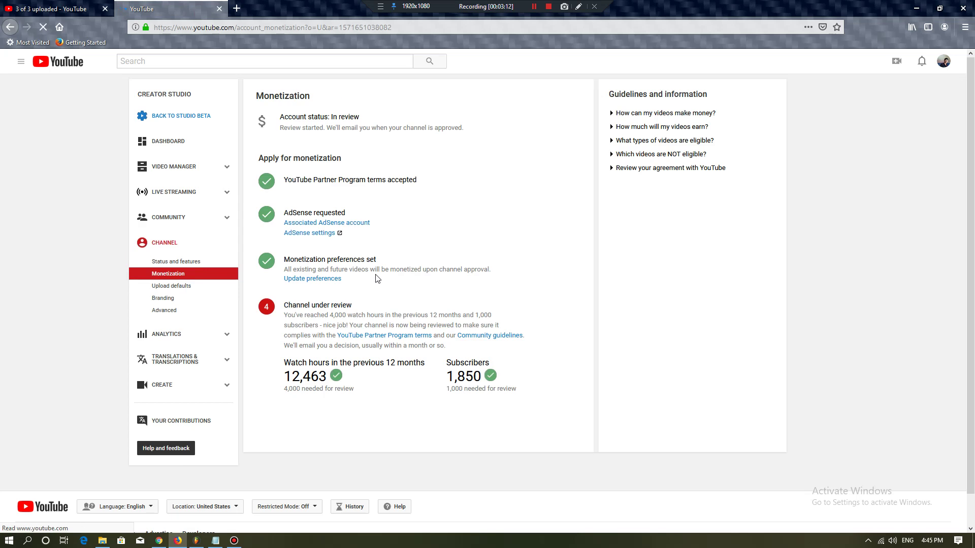
pyautogui.moveTo(268, 96); pyautogui.dragTo(496, 285)
pyautogui.click(489, 223)
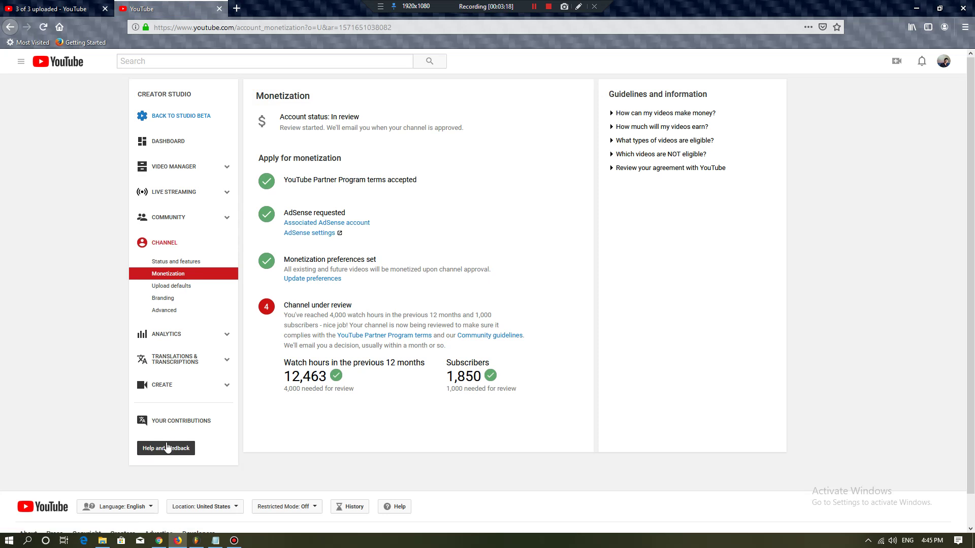
# Open the help and feedback window, move it clear of the monetization details, and start a feedback message from it.
pyautogui.click(161, 449)
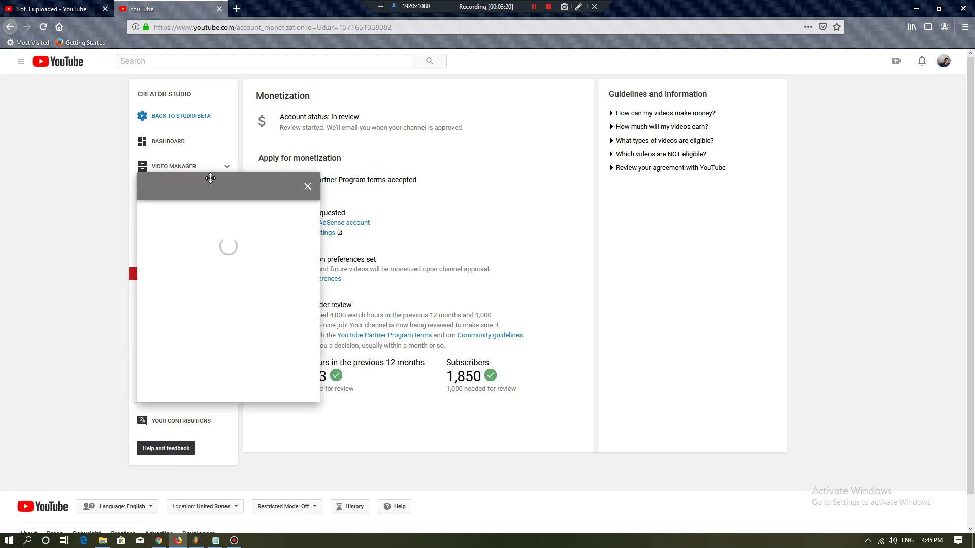
pyautogui.moveTo(194, 183); pyautogui.dragTo(814, 189)
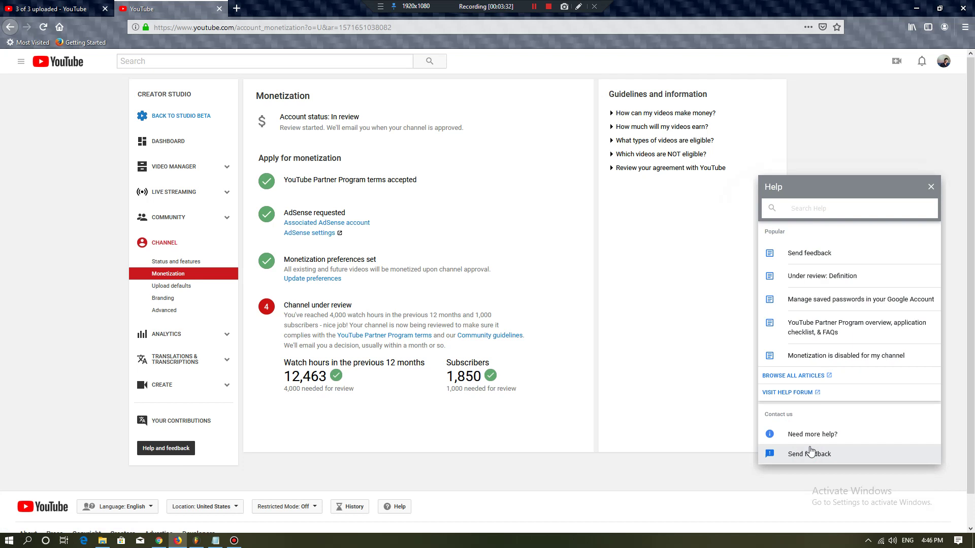
pyautogui.moveTo(749, 452); pyautogui.dragTo(284, 305)
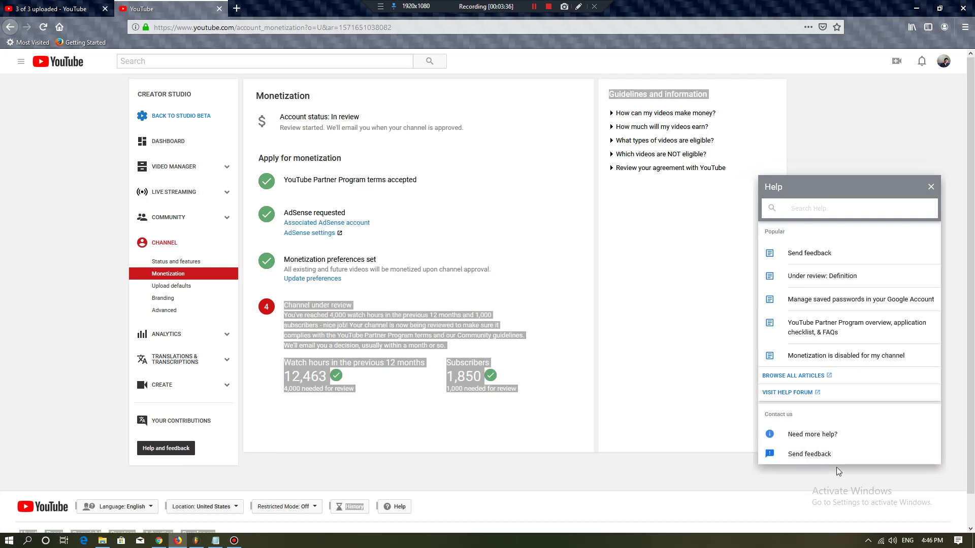
pyautogui.click(833, 457)
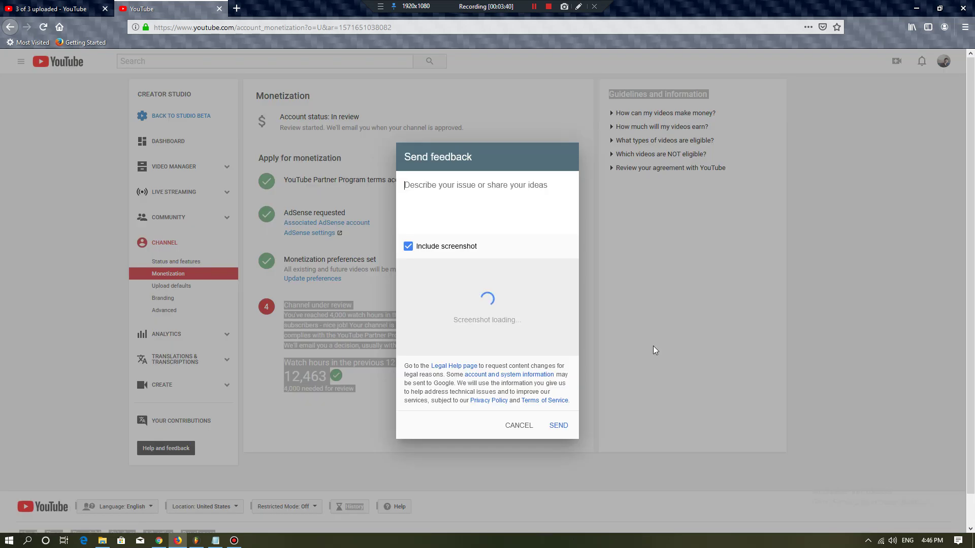
# Copy the whole monetization review request from the Notepad document, keeping the original text there, and paste it into the feedback description.
pyautogui.click(214, 540)
pyautogui.click(558, 278)
pyautogui.hotkey('ctrl', 'a')
pyautogui.hotkey('ctrl', 'x')
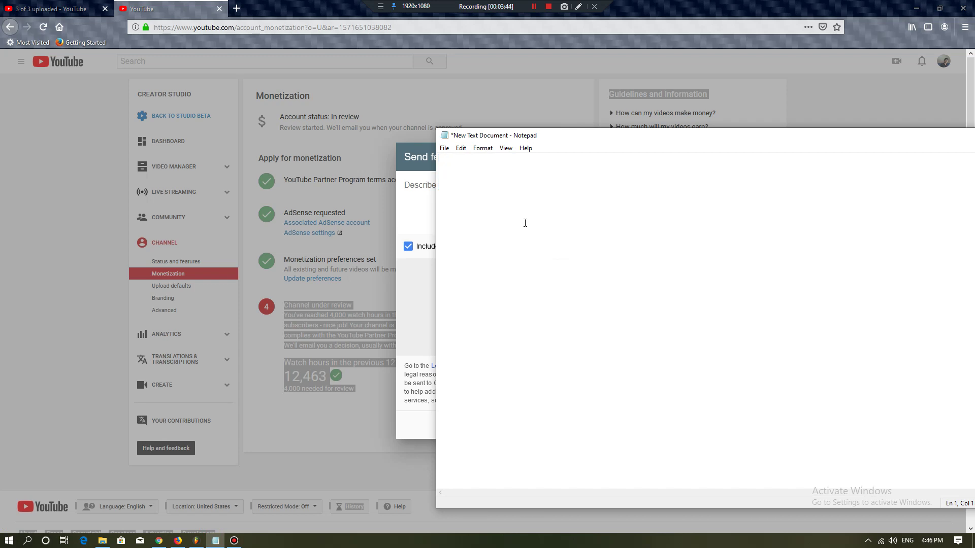
pyautogui.hotkey('ctrl', 'z')
pyautogui.click(420, 185)
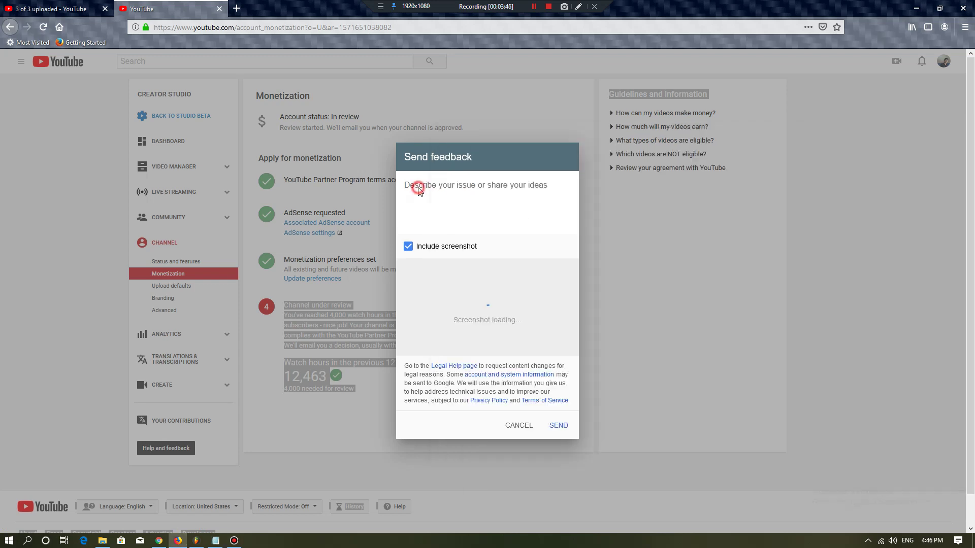
pyautogui.hotkey('ctrl', 'v')
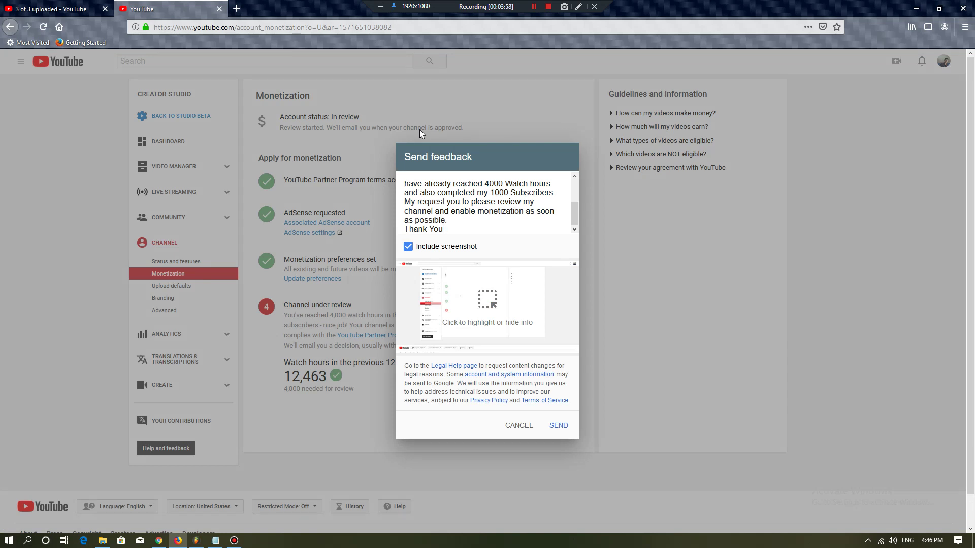
# Highlight the account status, all application steps with watch hours and subscribers, and the Channel section in the feedback screenshot, and finish the markup.
pyautogui.click(489, 323)
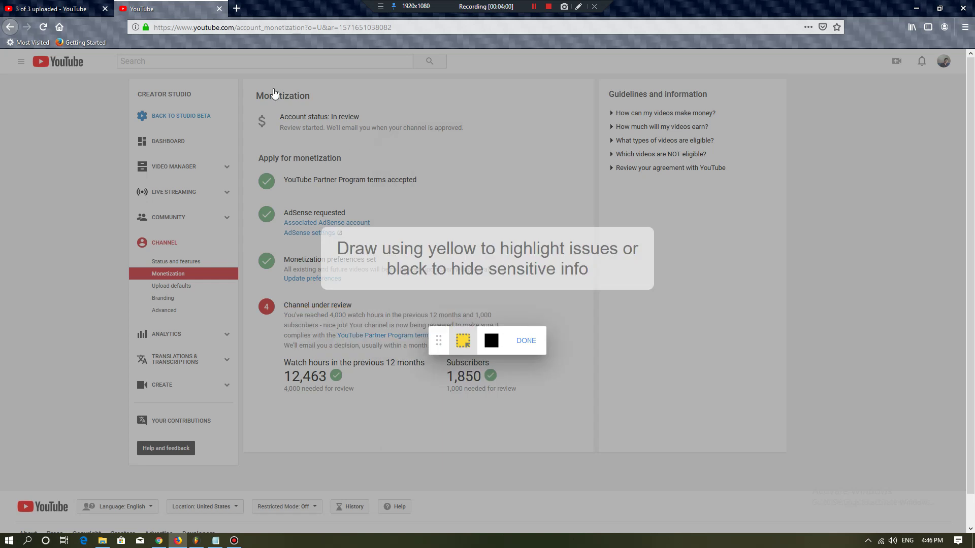
pyautogui.moveTo(247, 82); pyautogui.dragTo(481, 142)
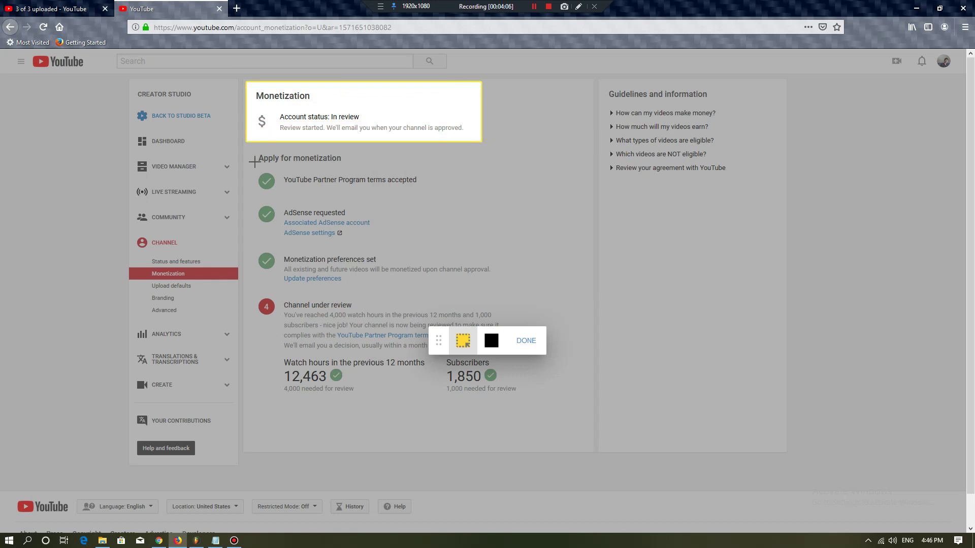
pyautogui.moveTo(246, 149); pyautogui.dragTo(481, 198)
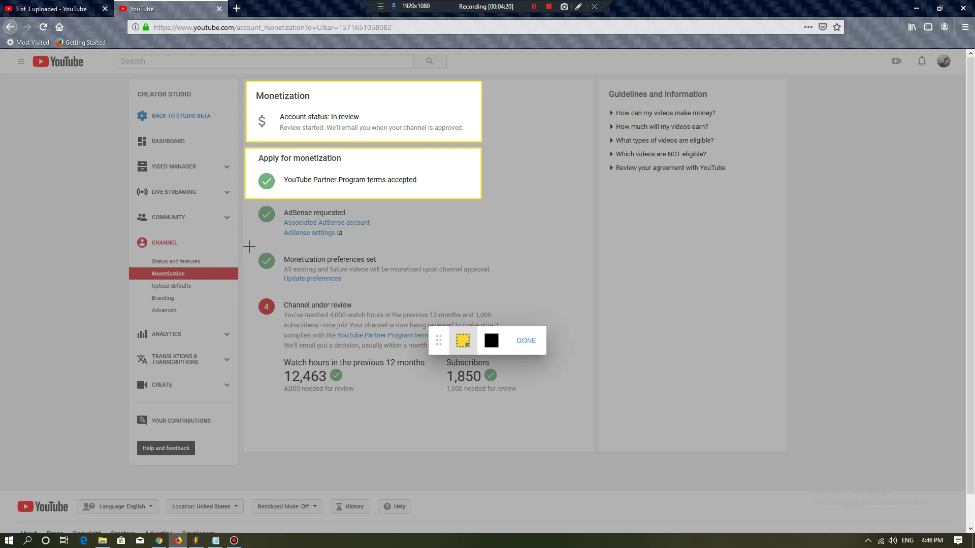
pyautogui.moveTo(244, 206); pyautogui.dragTo(478, 294)
pyautogui.moveTo(521, 400); pyautogui.dragTo(531, 430)
pyautogui.moveTo(120, 228); pyautogui.dragTo(237, 320)
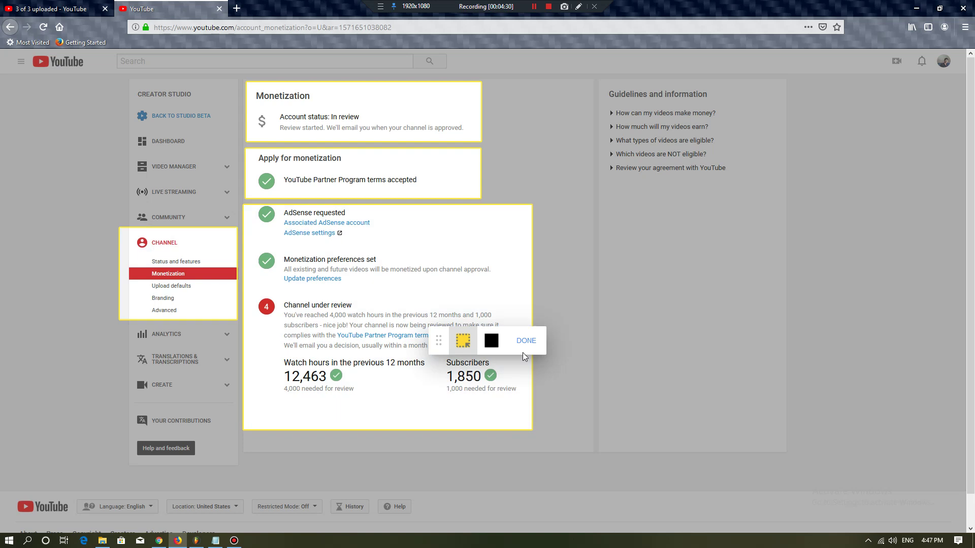
pyautogui.click(525, 341)
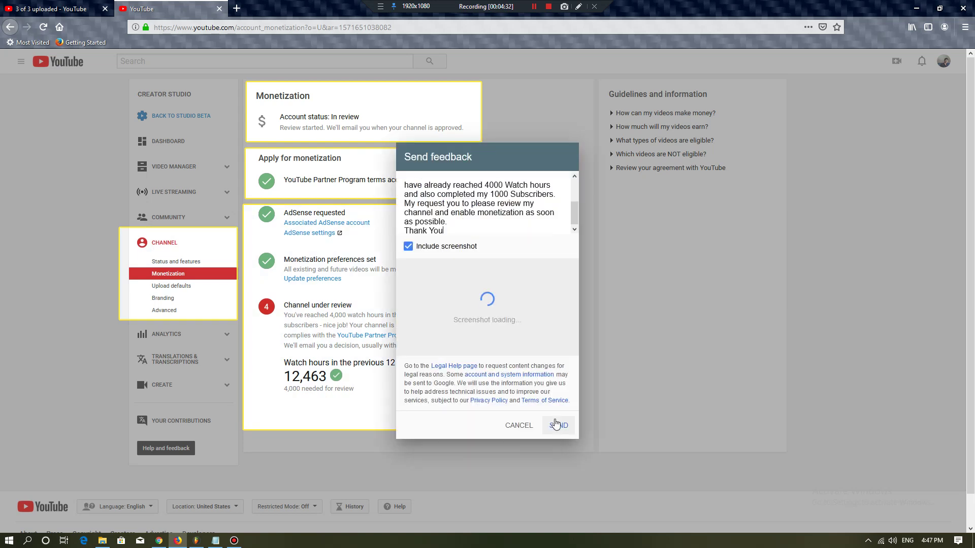
# Send the monetization review feedback with its highlighted screenshot and return to the Monetization page.
pyautogui.click(557, 428)
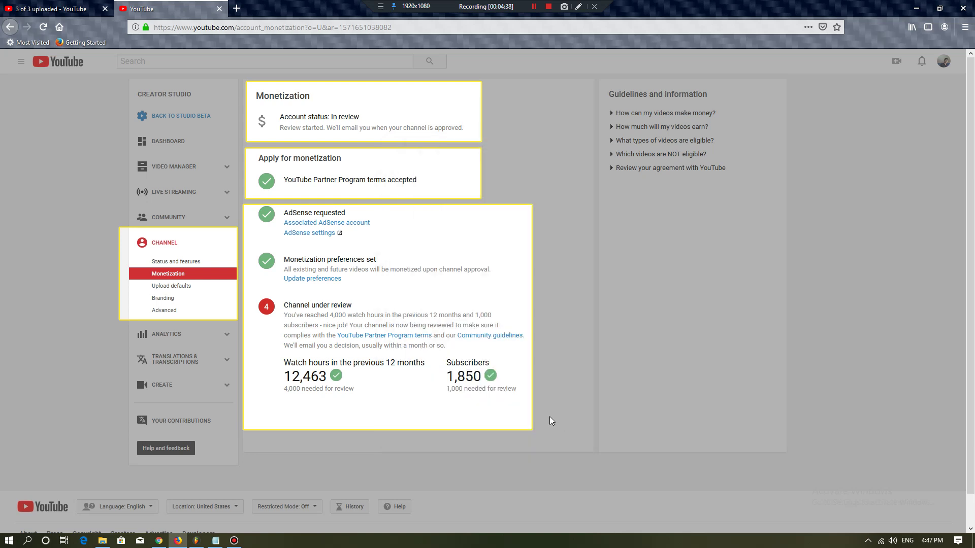
pyautogui.moveTo(550, 421); pyautogui.dragTo(483, 159)
pyautogui.click(483, 160)
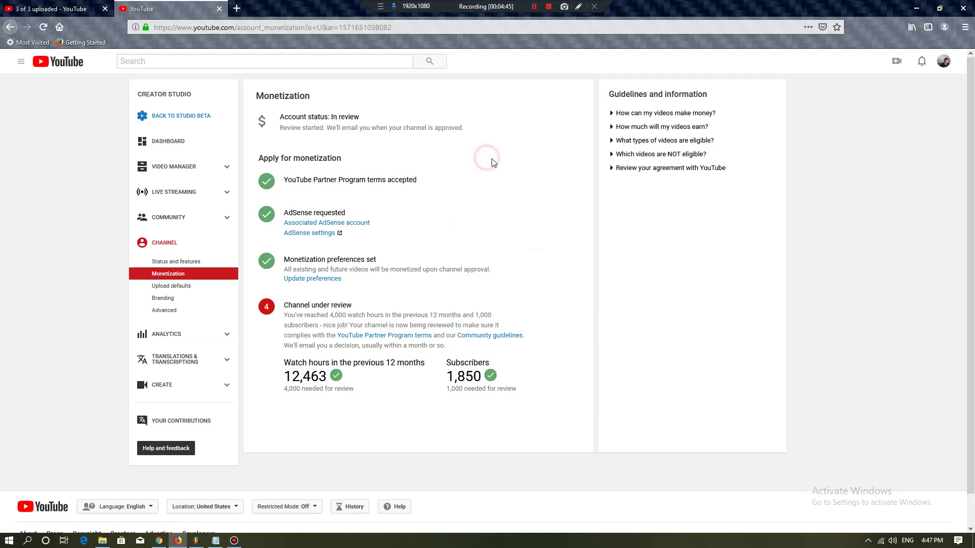
# Visit the dashboard, open the channel's Status and Features page, and examine its feature list and Community Guidelines status.
pyautogui.click(173, 147)
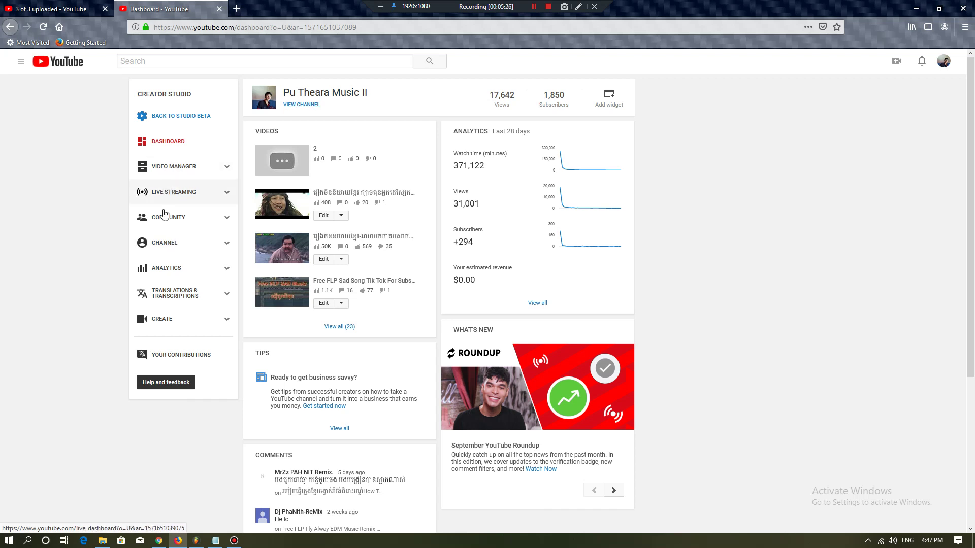
pyautogui.click(169, 246)
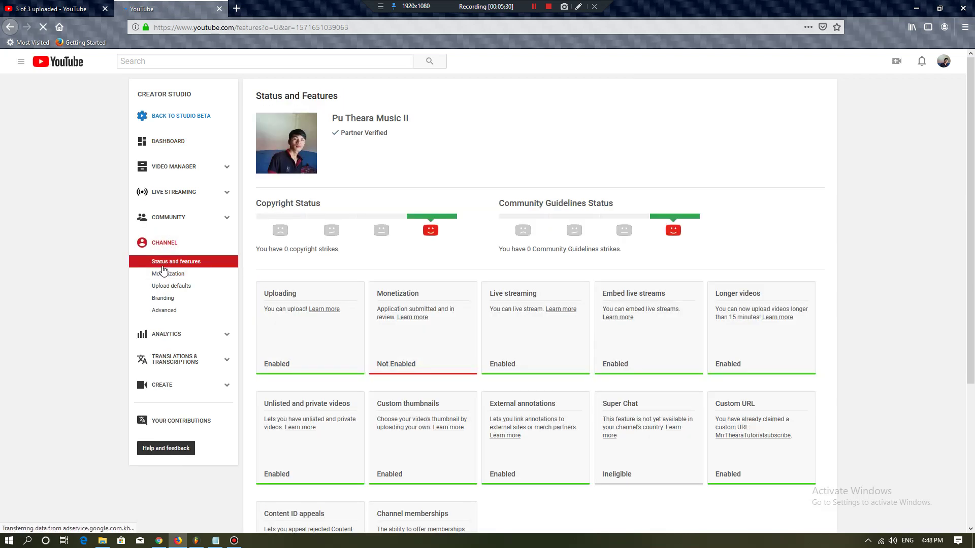
pyautogui.scroll(-4, 674, 300)
pyautogui.scroll(4, 674, 300)
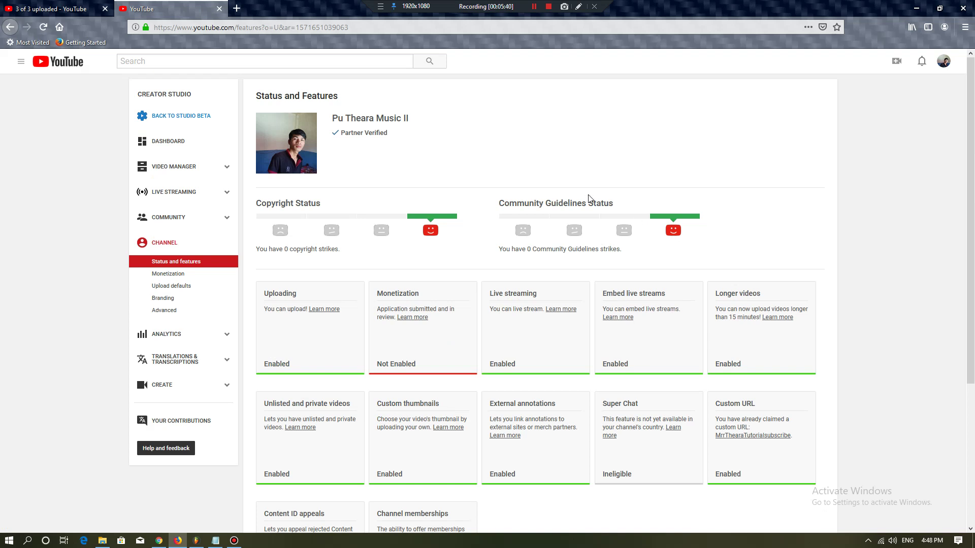
pyautogui.moveTo(580, 201); pyautogui.dragTo(695, 235)
pyautogui.click(699, 239)
pyautogui.moveTo(500, 202); pyautogui.dragTo(688, 251)
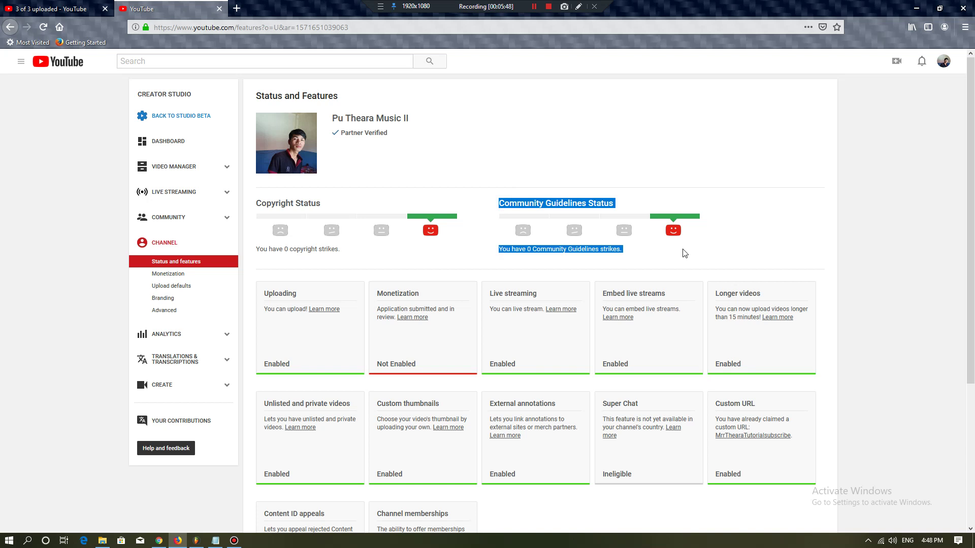
pyautogui.click(686, 252)
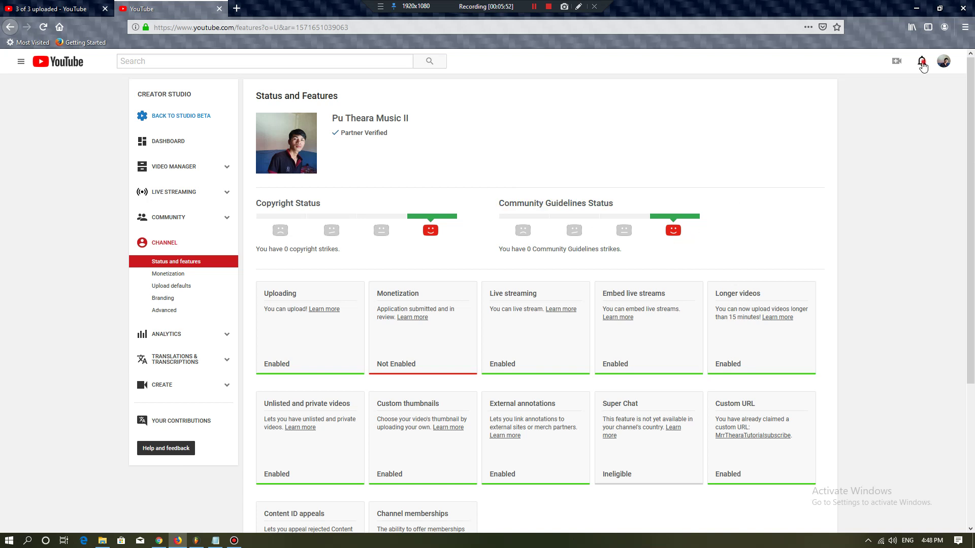
# Check the notifications and look over the channel's feature statuses again.
pyautogui.click(921, 62)
pyautogui.click(922, 65)
pyautogui.scroll(-4, 507, 398)
pyautogui.scroll(4, 505, 401)
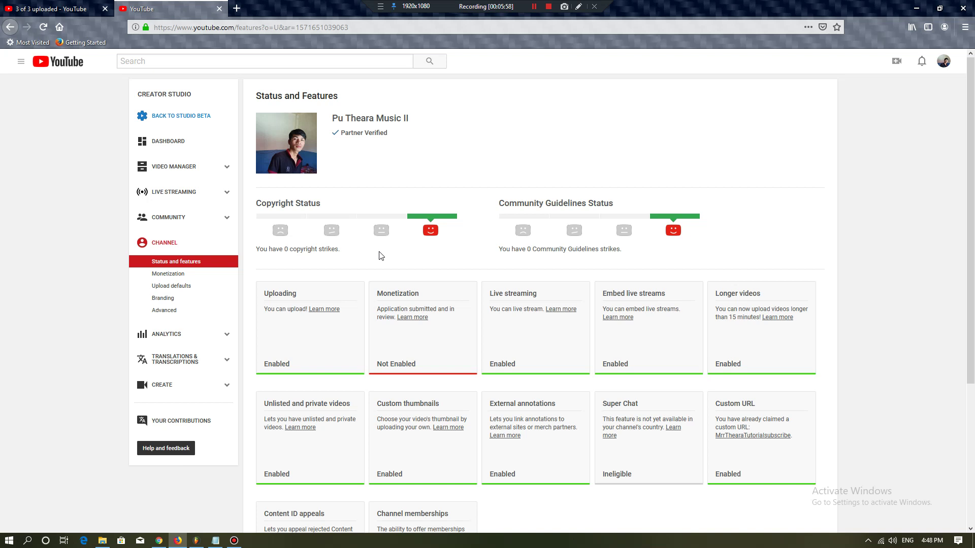